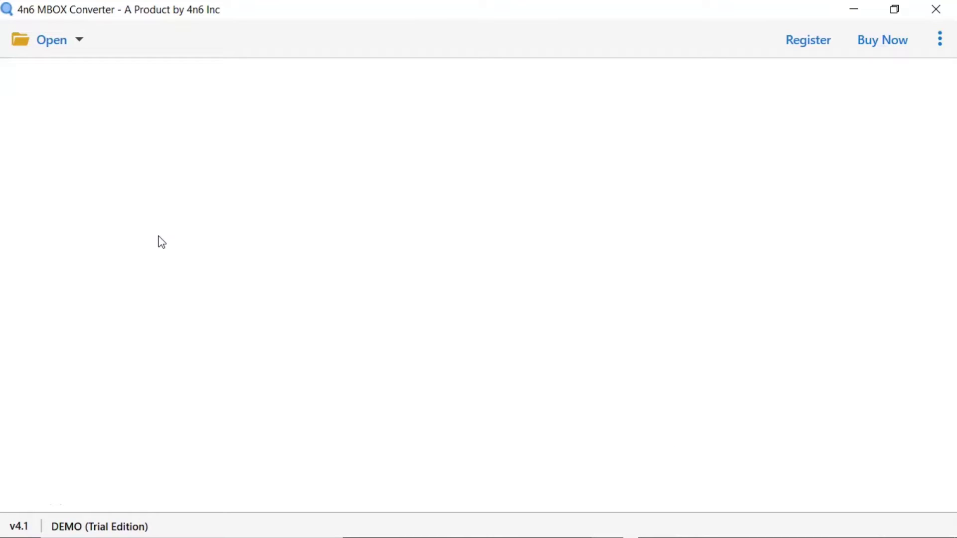
Load the configured Postbox account into the converter from the Desktop Email Clients sources.
left_click(79, 41)
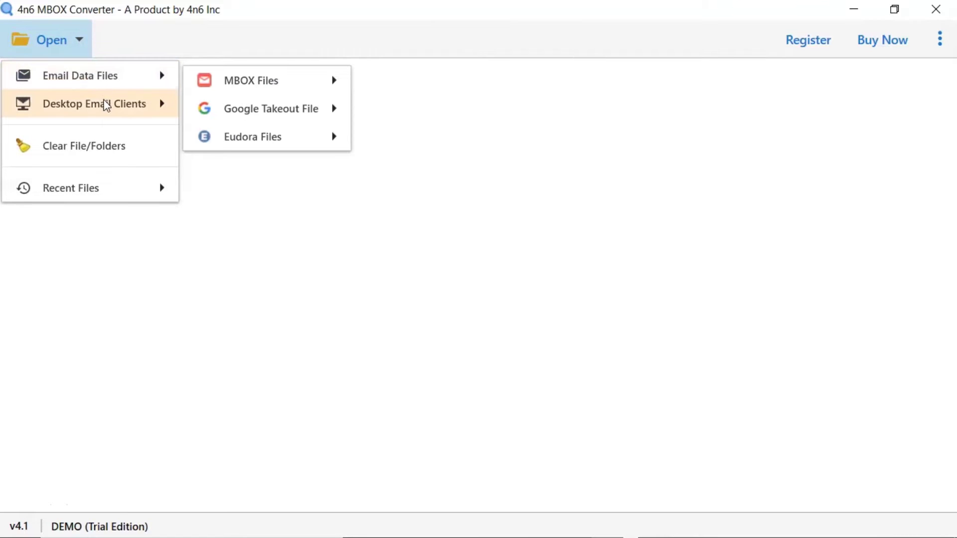
mouse_move(93, 103)
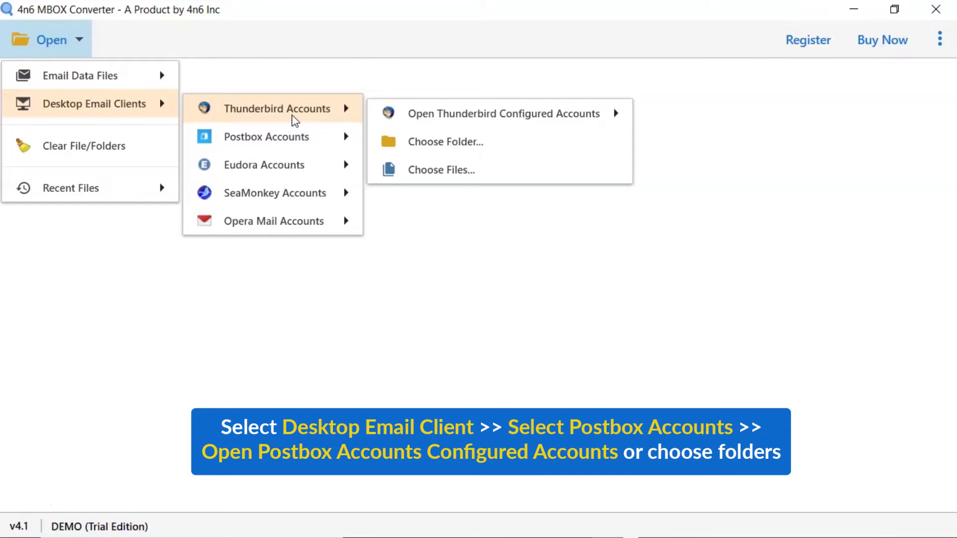
mouse_move(266, 137)
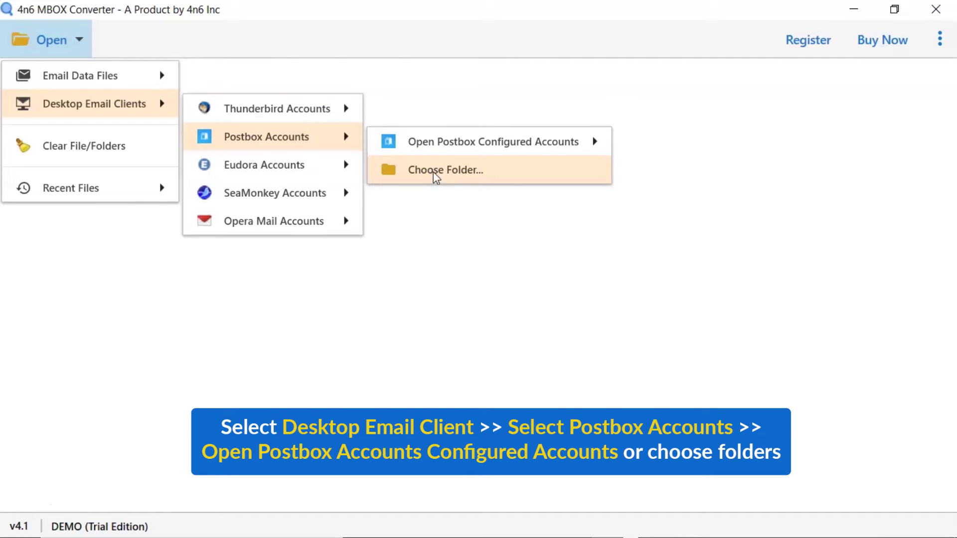
mouse_move(493, 142)
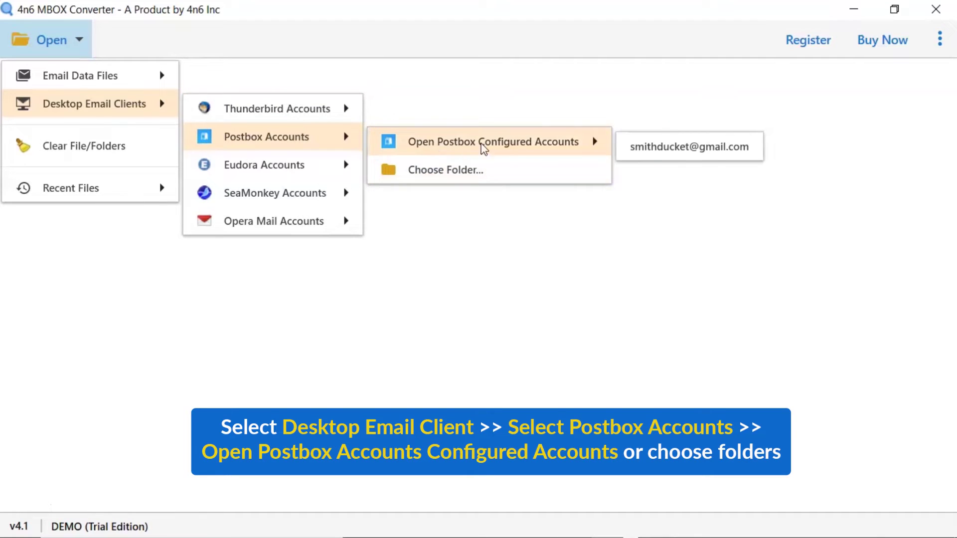
left_click(676, 148)
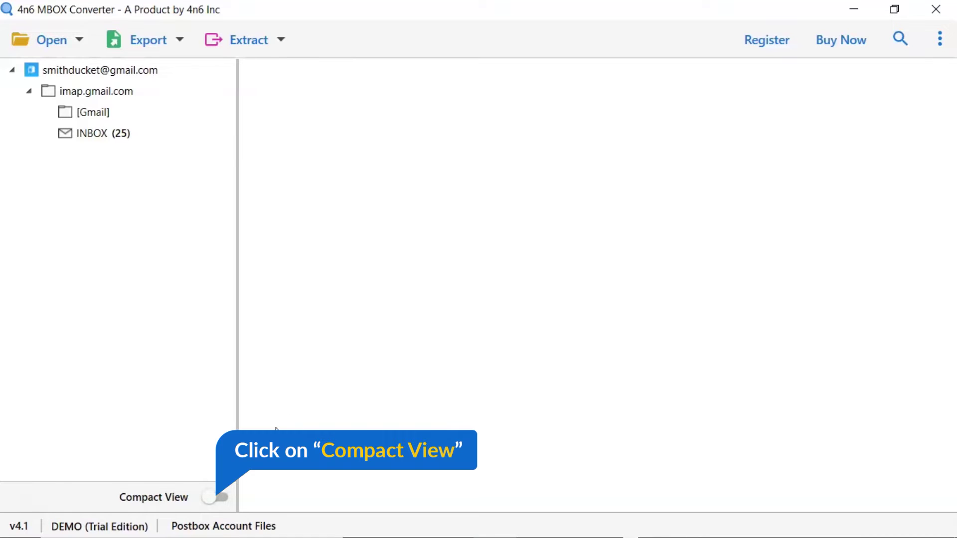
left_click(218, 498)
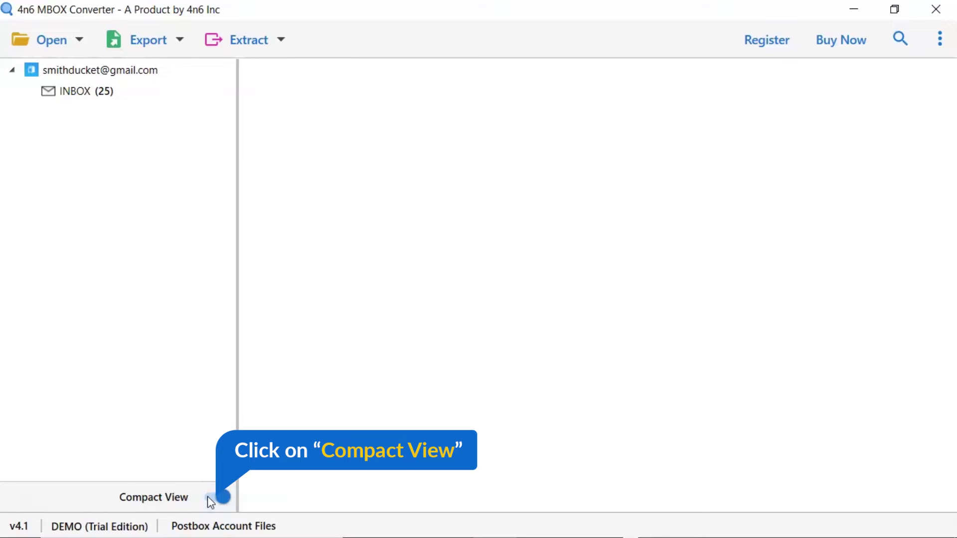
left_click(209, 497)
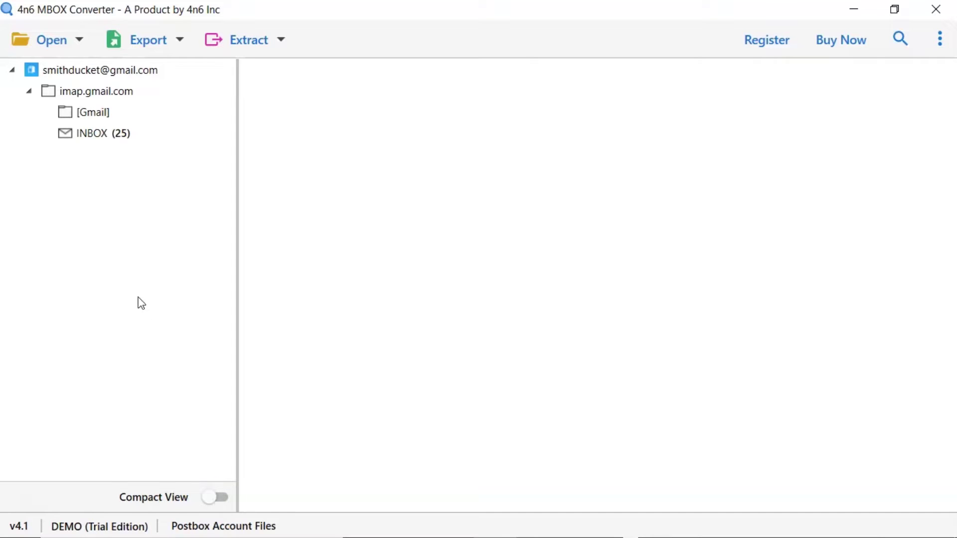
Preview the Evernote email dated 8/4/2021 from the INBOX folder.
left_click(93, 135)
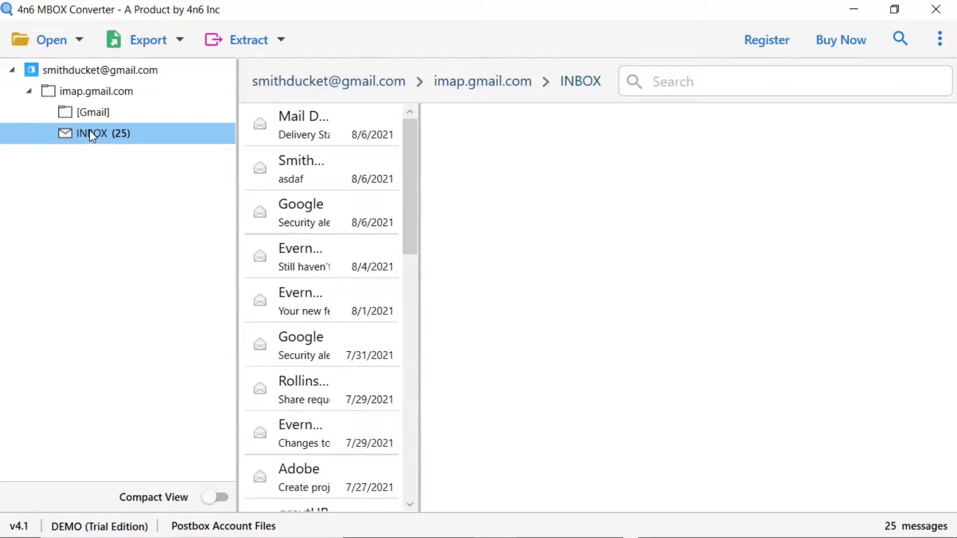
left_click(304, 263)
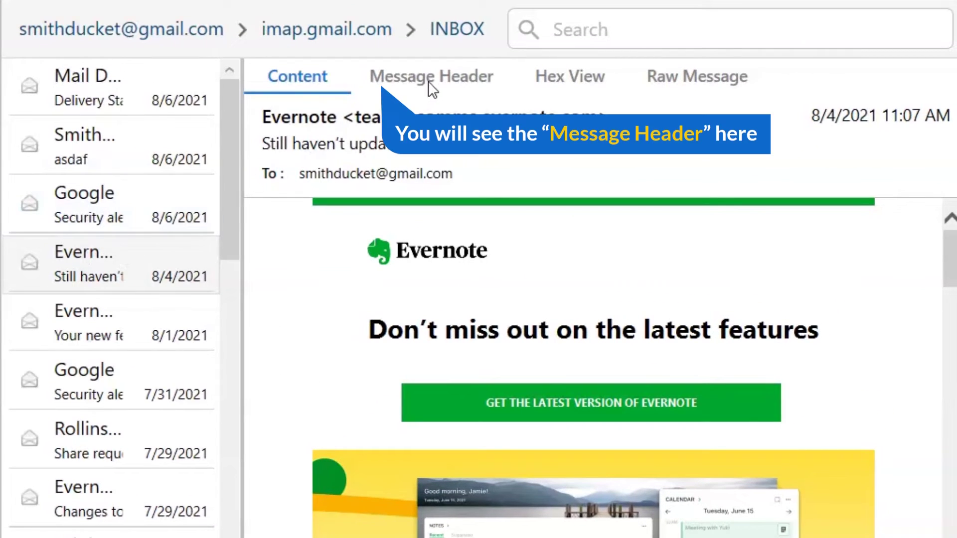
View the Evernote email's message headers, hex bytes, and finally its raw source.
left_click(432, 79)
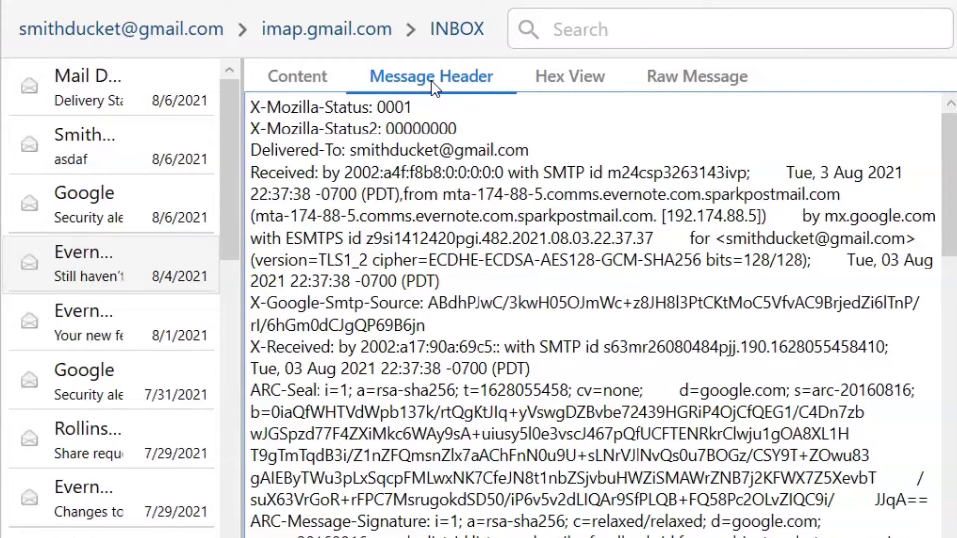
left_click(566, 82)
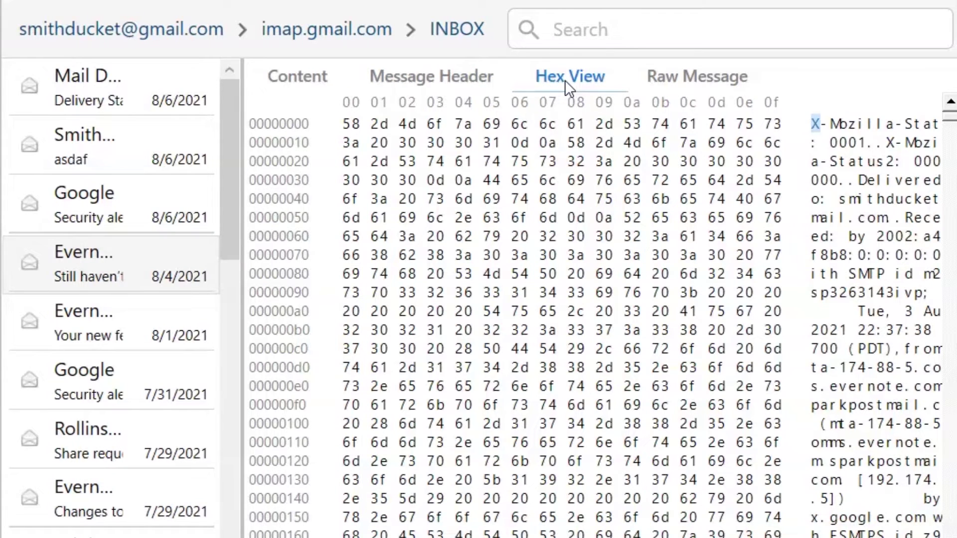
left_click(710, 80)
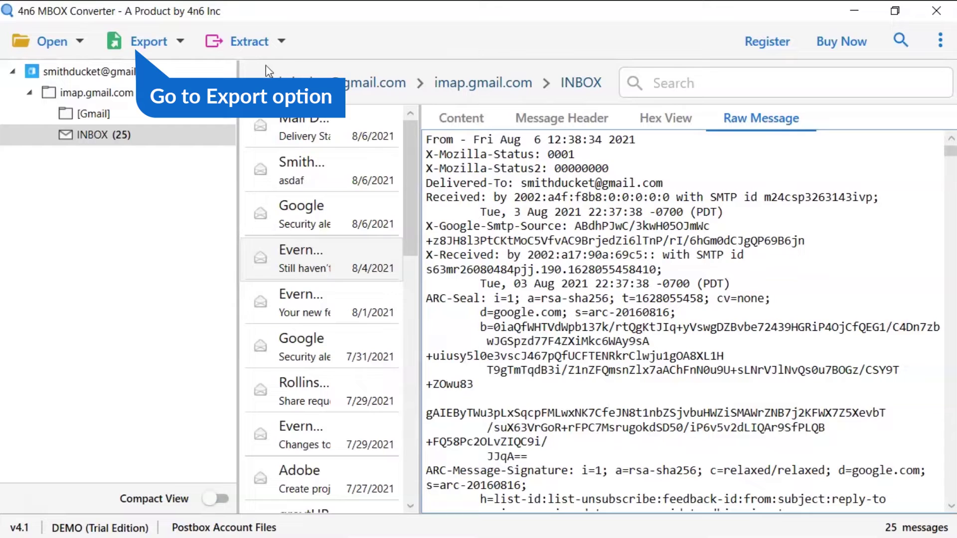
Choose MBOX as the export format with all folders, including INBOX, checked.
left_click(180, 46)
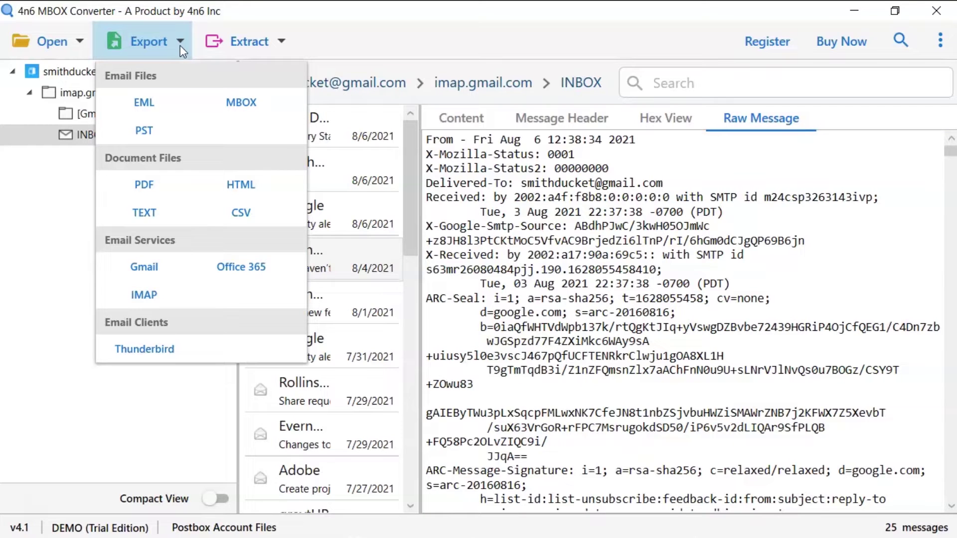
left_click(264, 110)
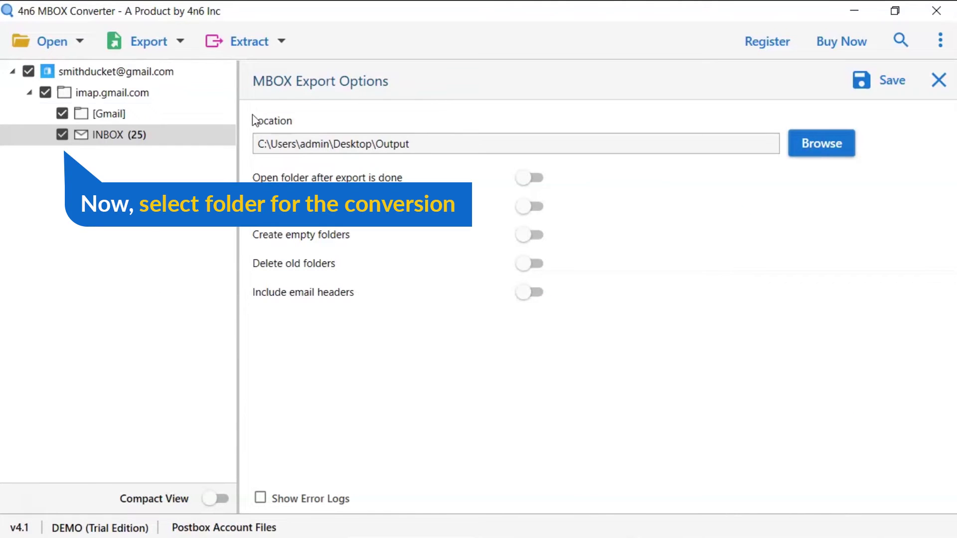
left_click(62, 136)
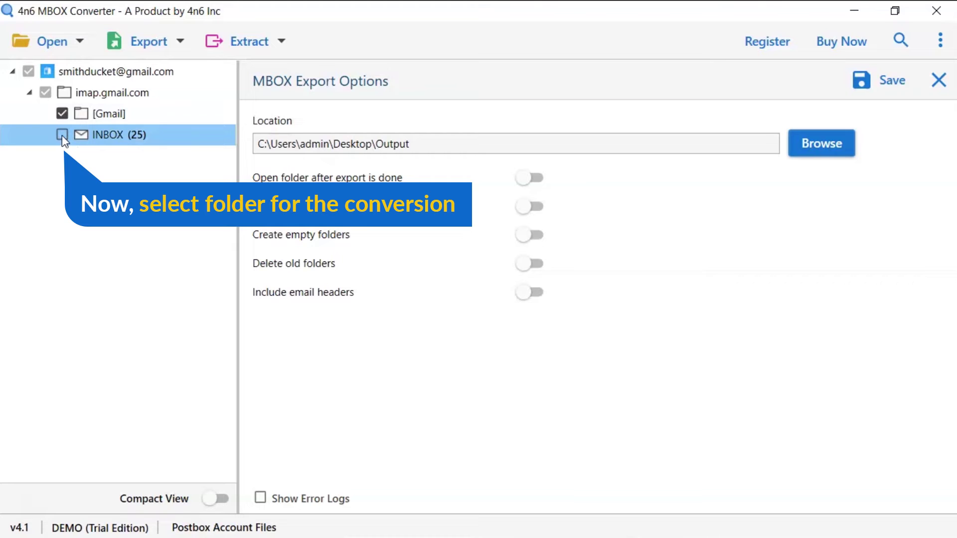
left_click(62, 135)
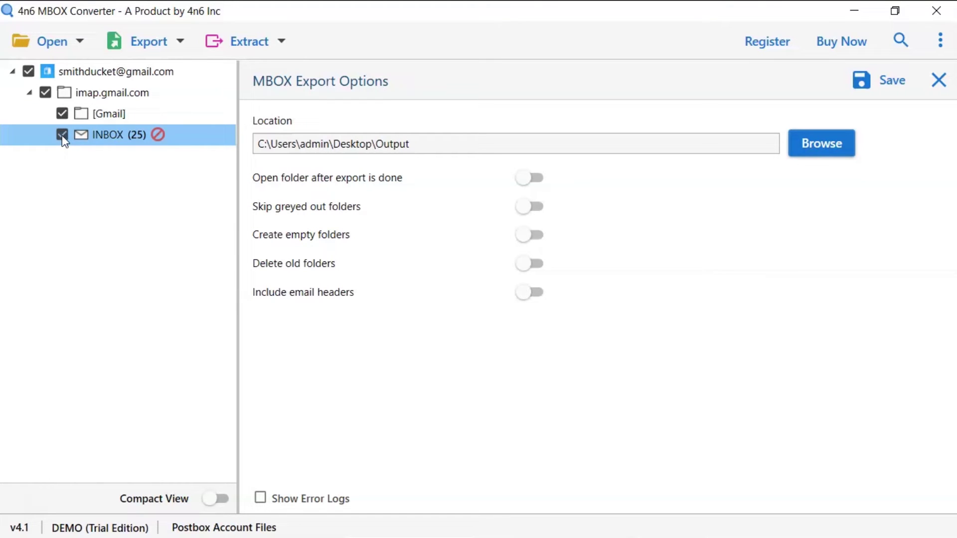
Set Desktop\Output as the MBOX export destination folder.
left_click(819, 146)
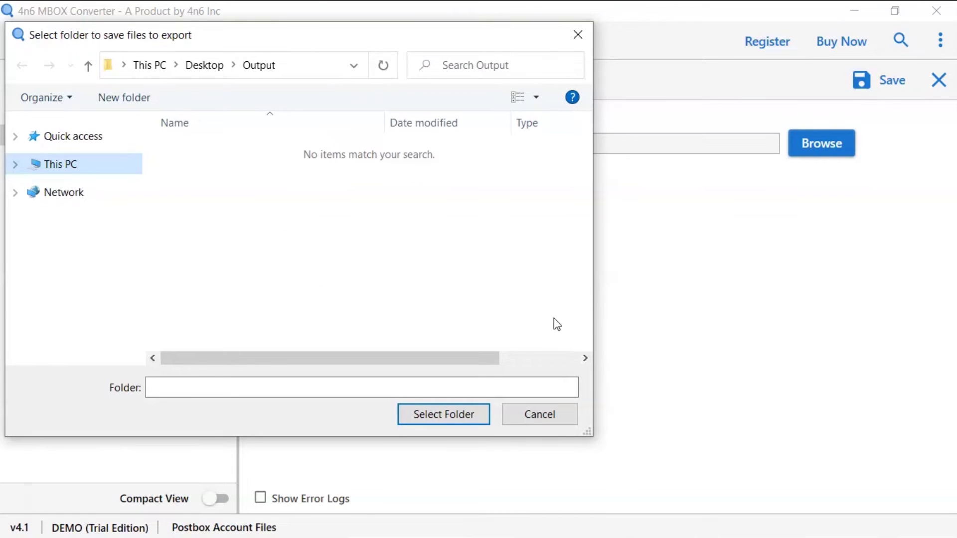
left_click(438, 415)
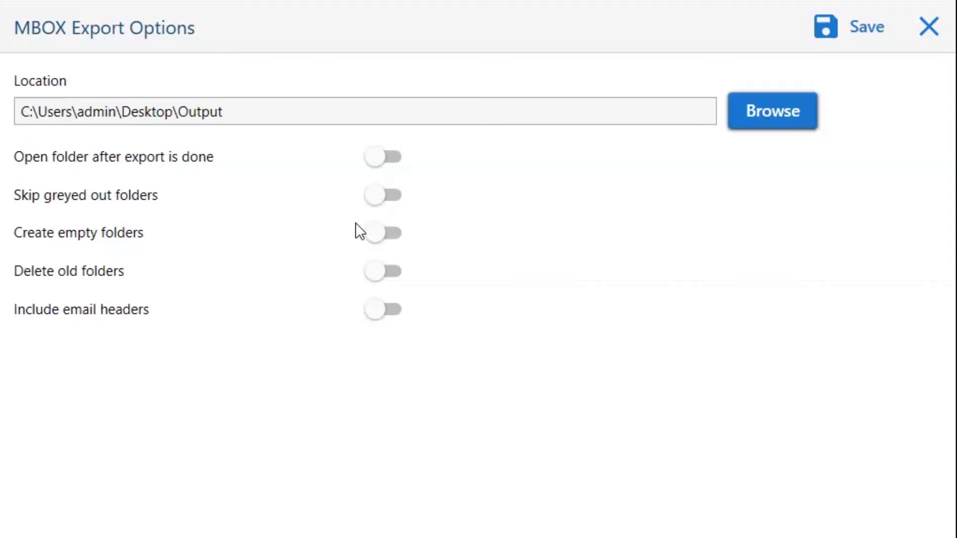
left_click(377, 156)
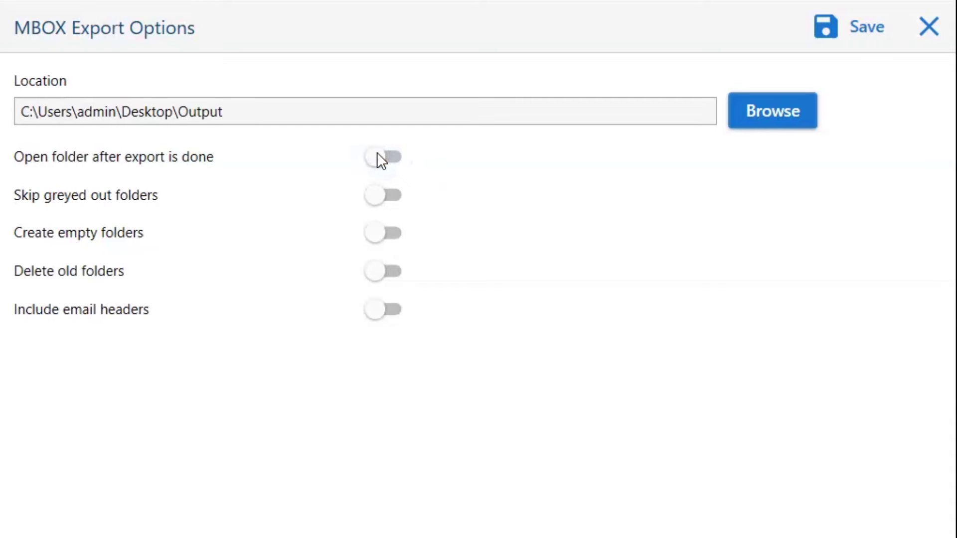
left_click(381, 195)
left_click(382, 236)
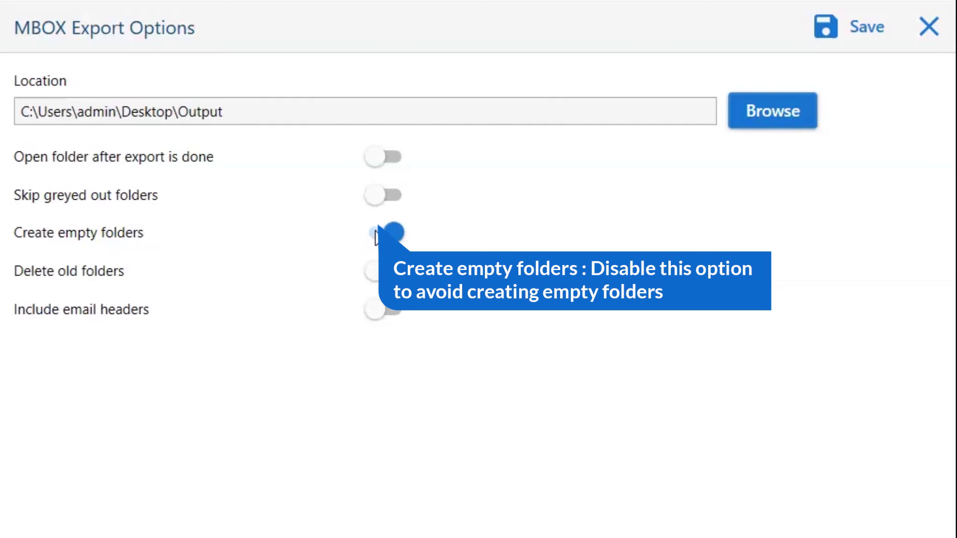
left_click(376, 232)
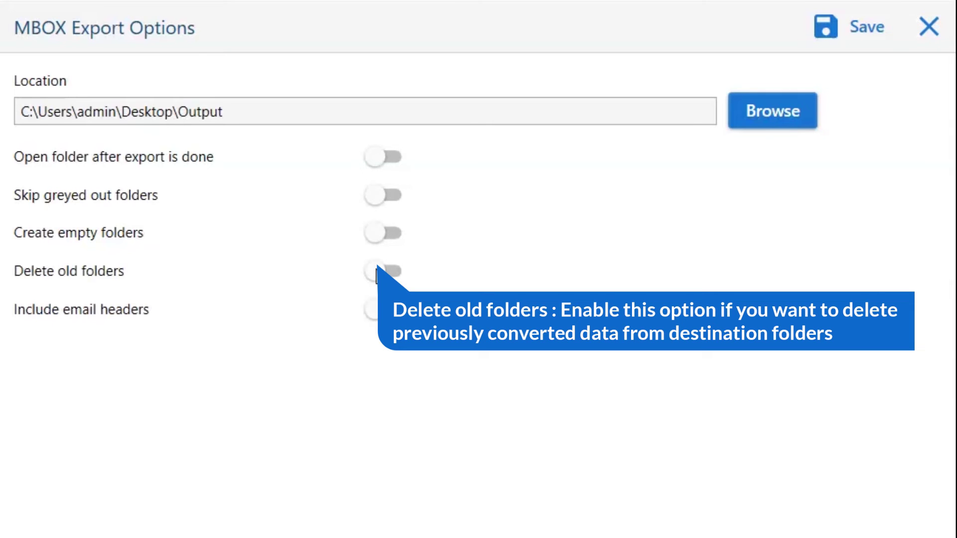
left_click(376, 273)
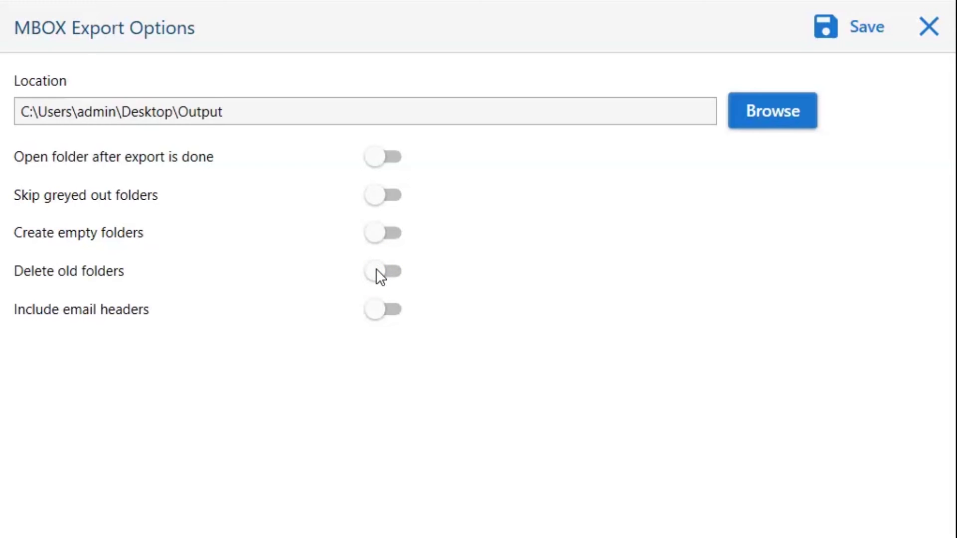
left_click(376, 312)
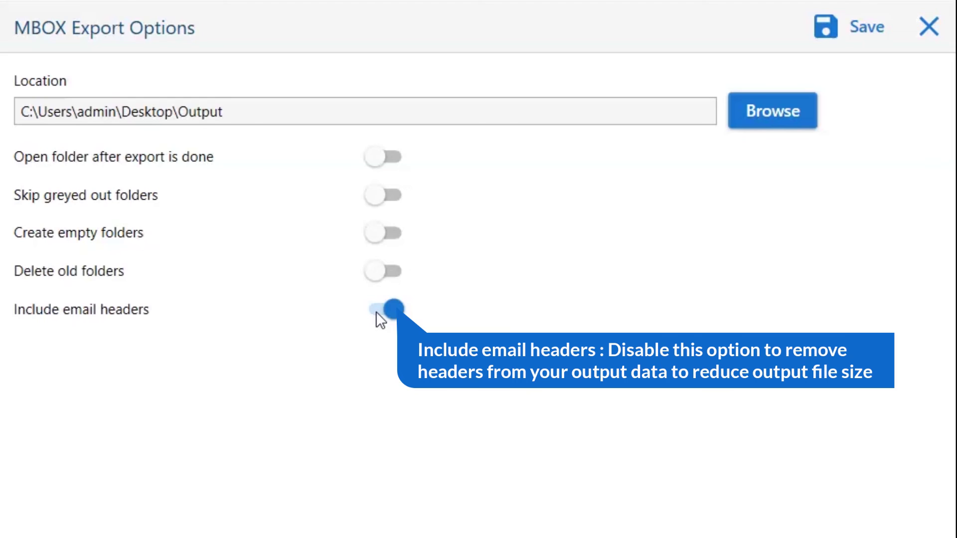
left_click(381, 318)
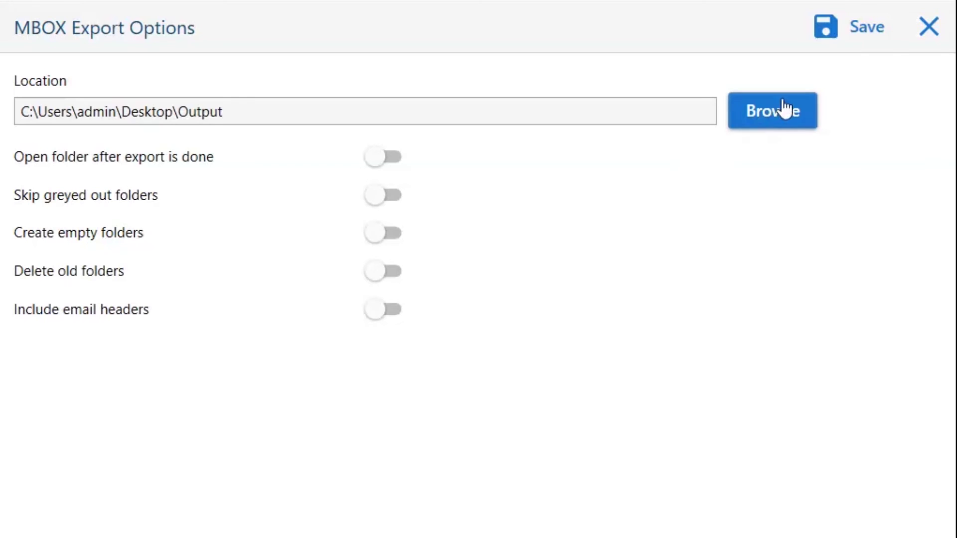
Save the MBOX export, dismiss the demo limit notice, and open the Output folder.
left_click(871, 34)
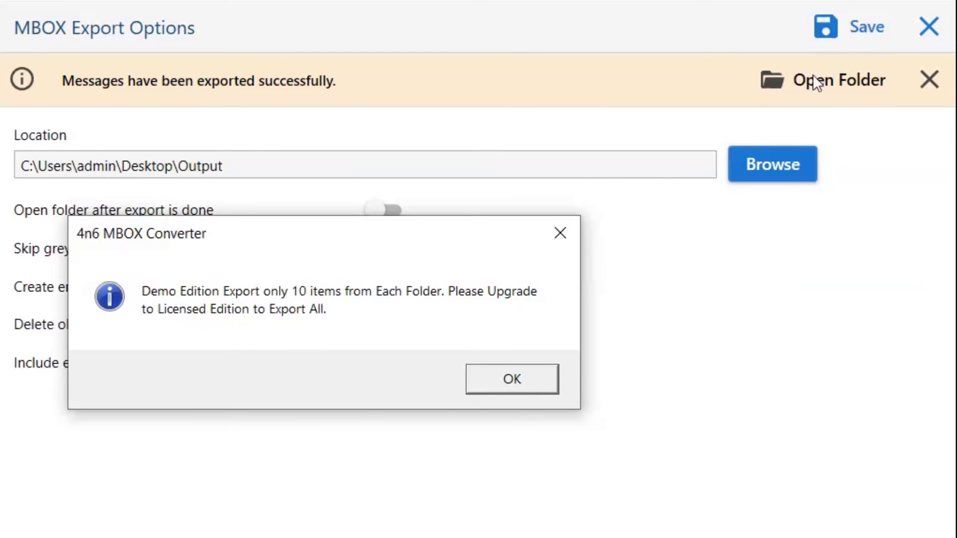
left_click(506, 378)
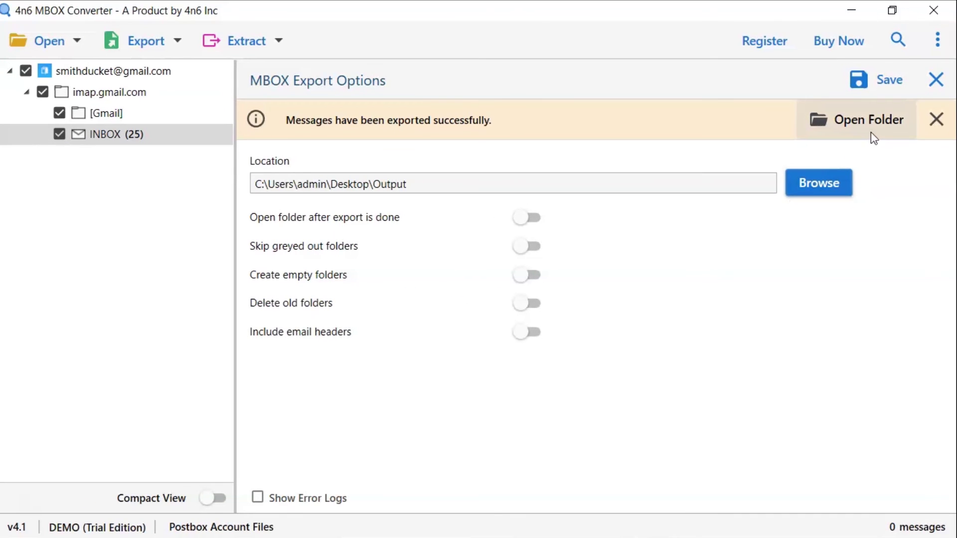
left_click(871, 133)
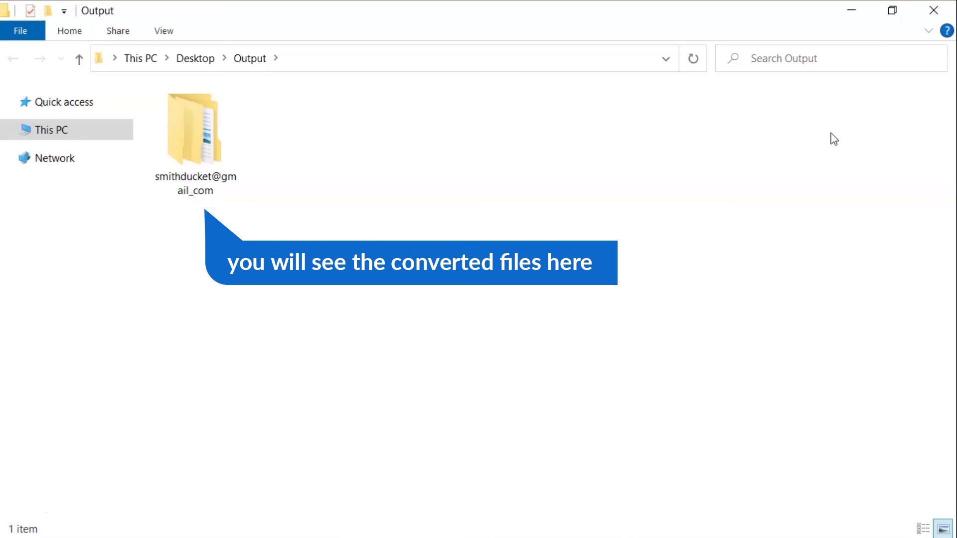
Open the exported account folder inside Desktop\Output in File Explorer.
left_click(201, 144)
double_click(197, 138)
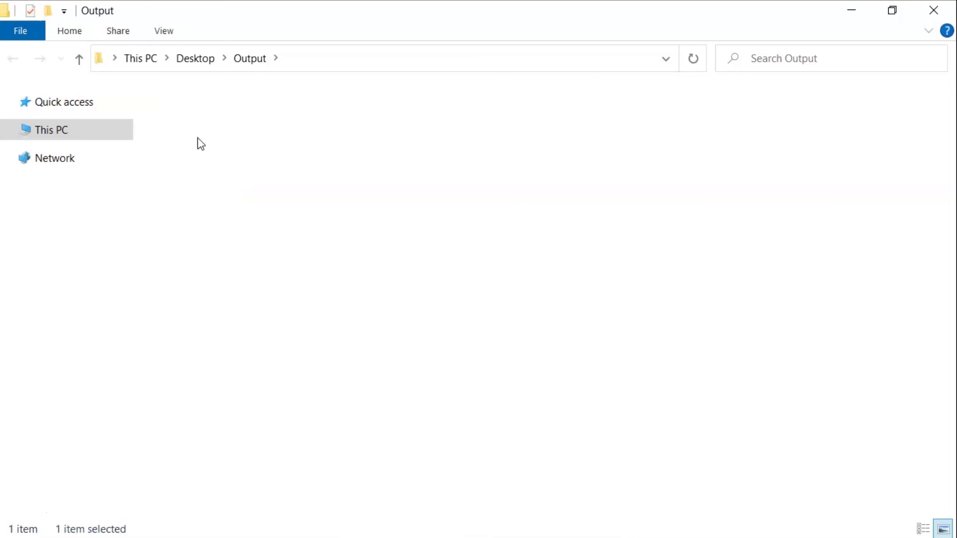